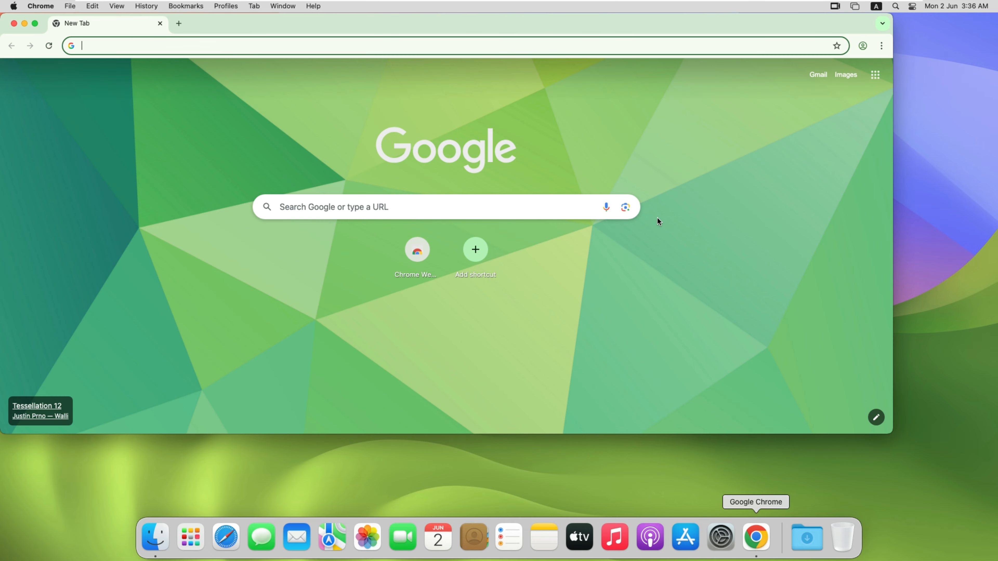
Step: Maximize the browser window and search the web for metamask
double_click(603, 24)
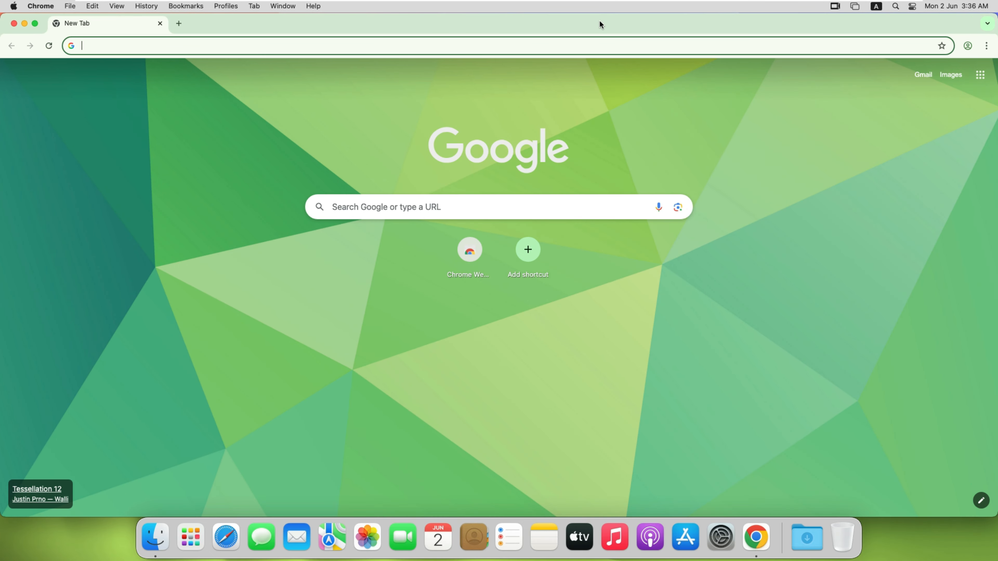
text(metamask)
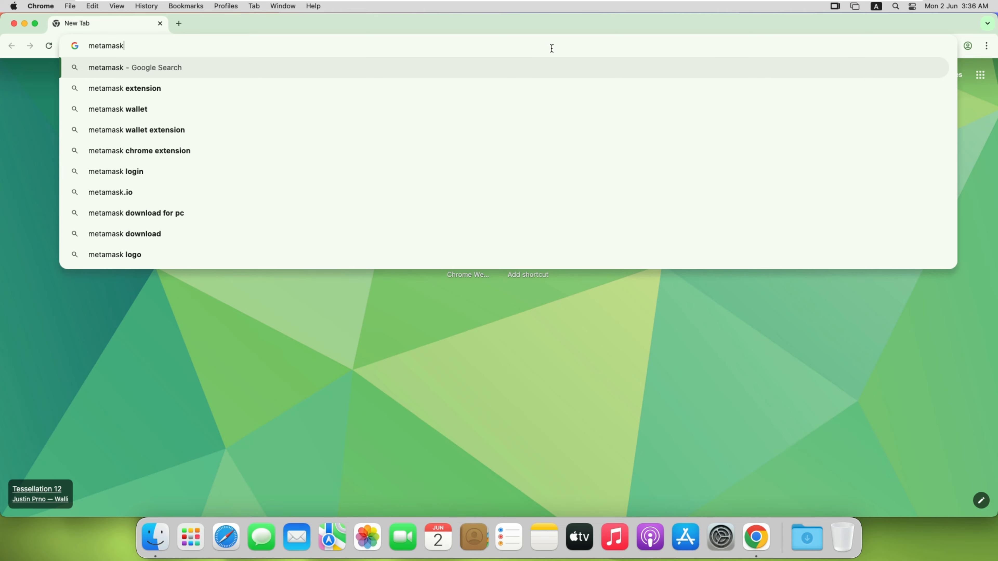
key(Return)
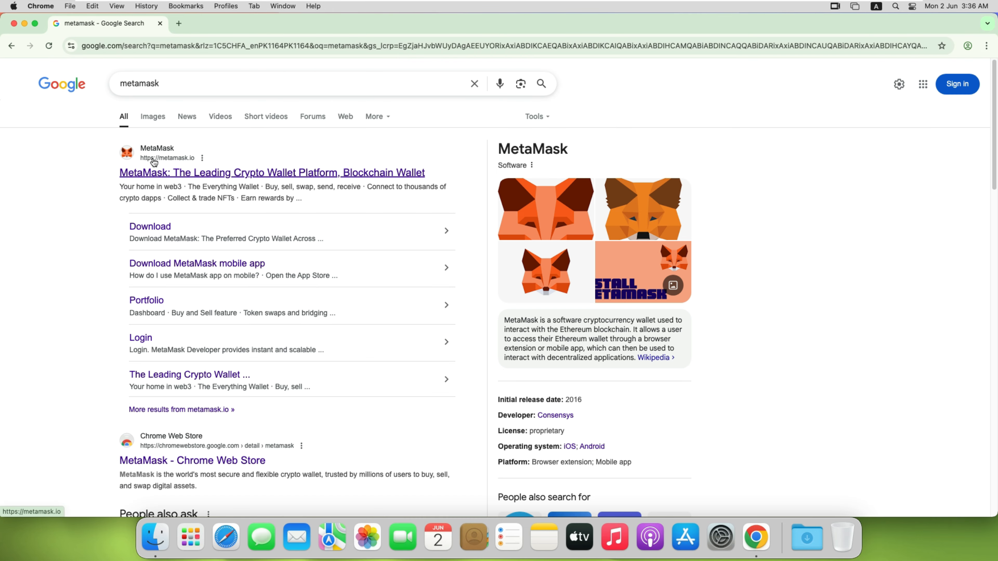
Step: Open the official MetaMask website and follow its Get MetaMask link to the Chrome Web Store
click(154, 173)
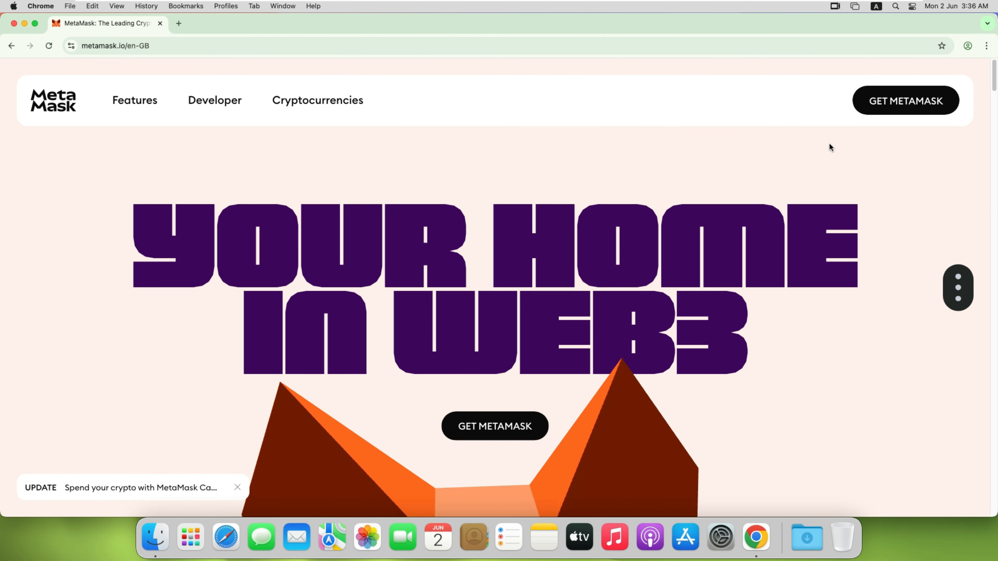
click(910, 101)
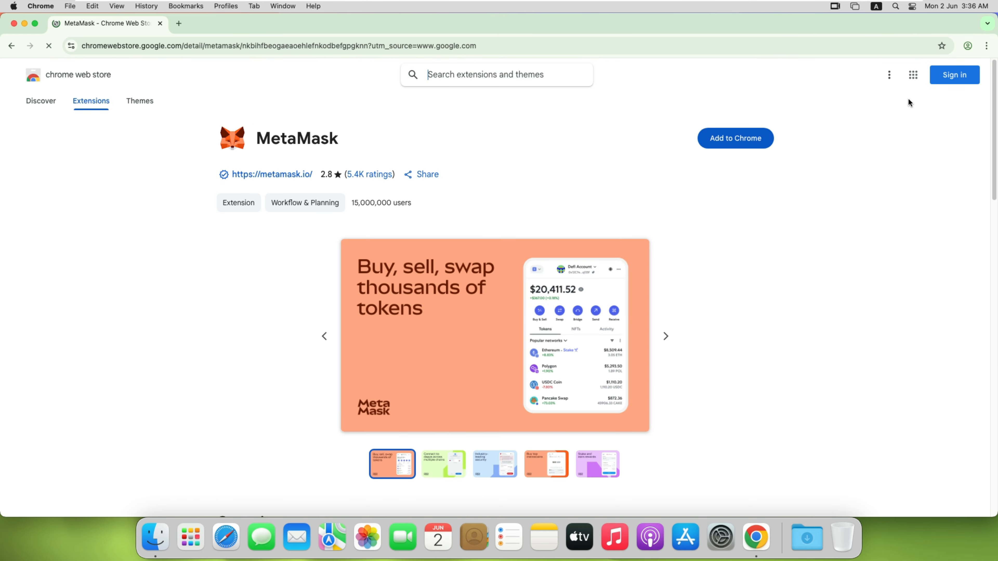
Step: Add the MetaMask extension to Chrome and approve the installation
click(733, 136)
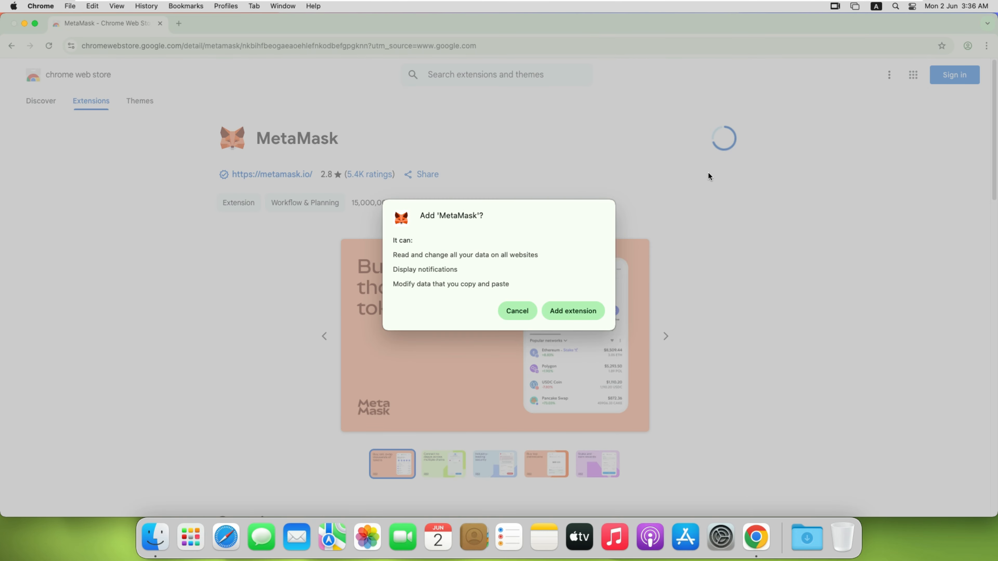
click(571, 310)
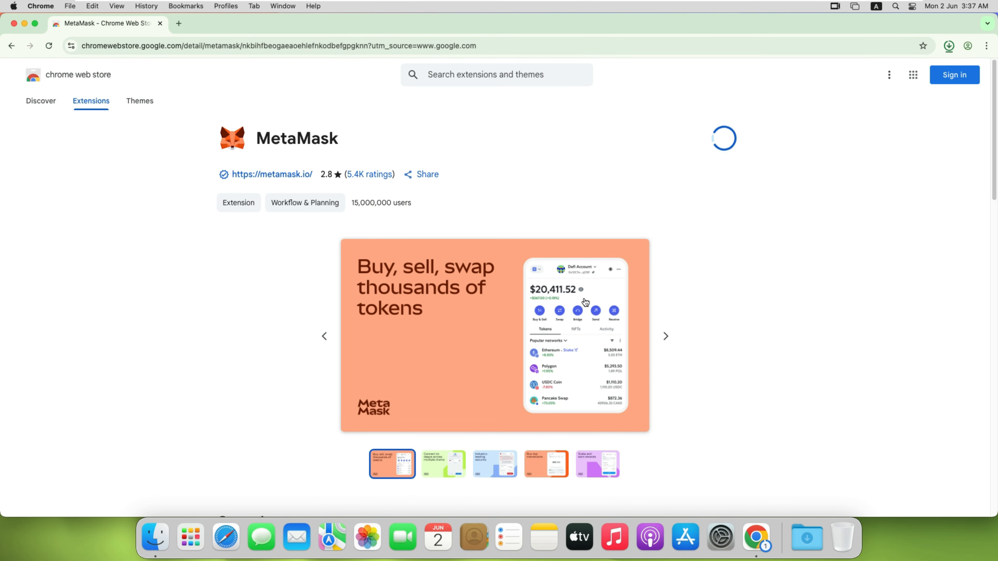
click(948, 46)
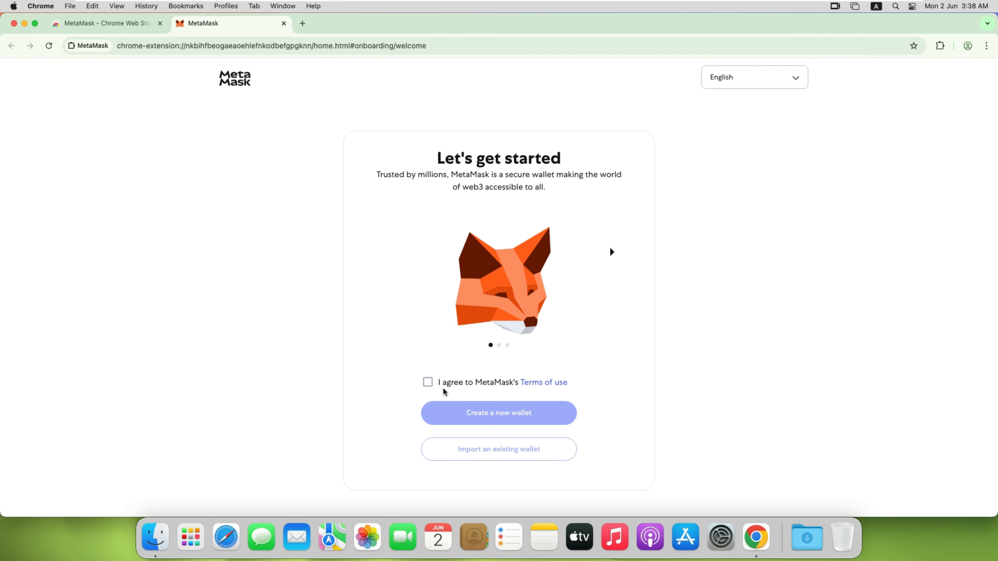
Step: Accept MetaMask's terms of use and the usage data request to start creating a new wallet
click(428, 383)
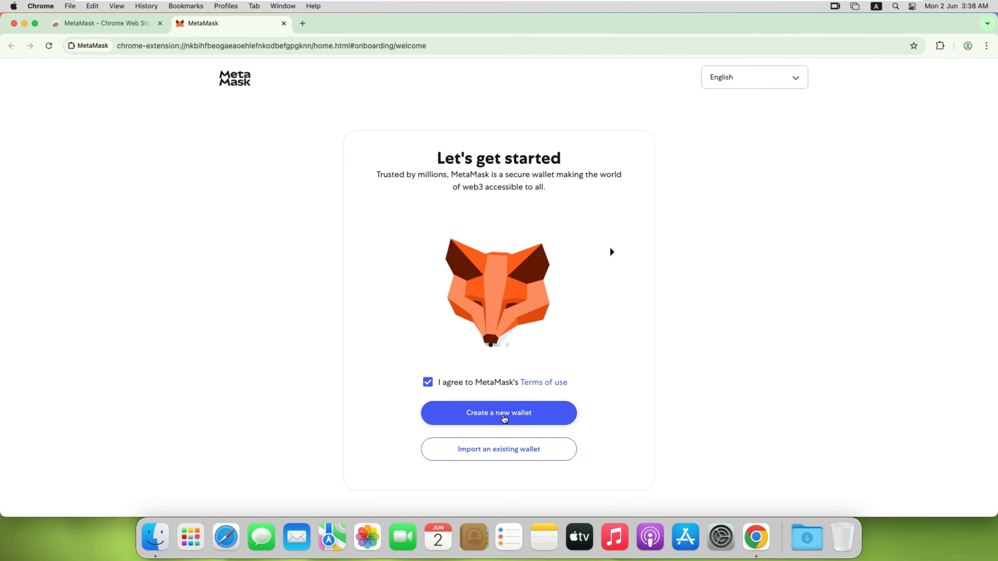
click(493, 416)
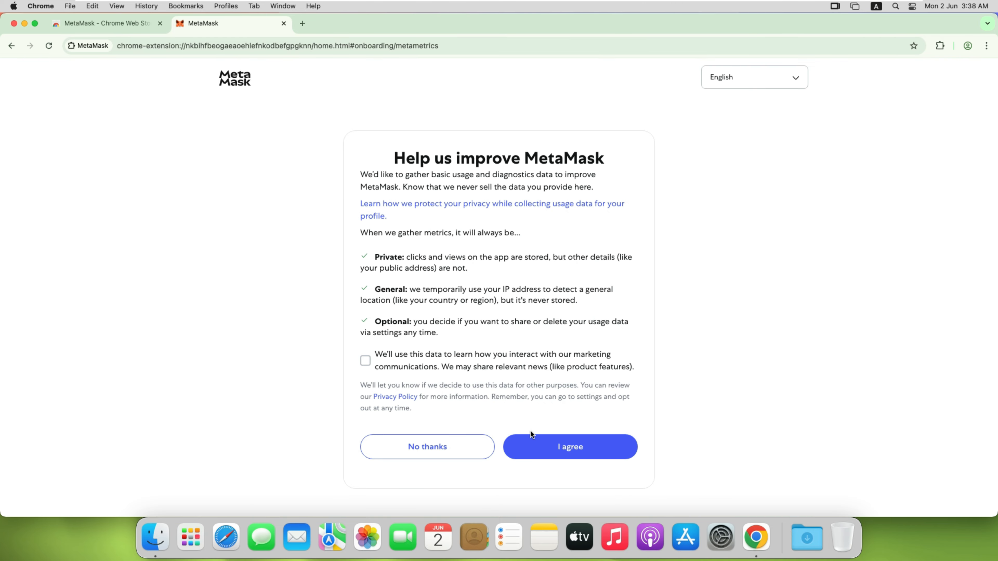
click(564, 451)
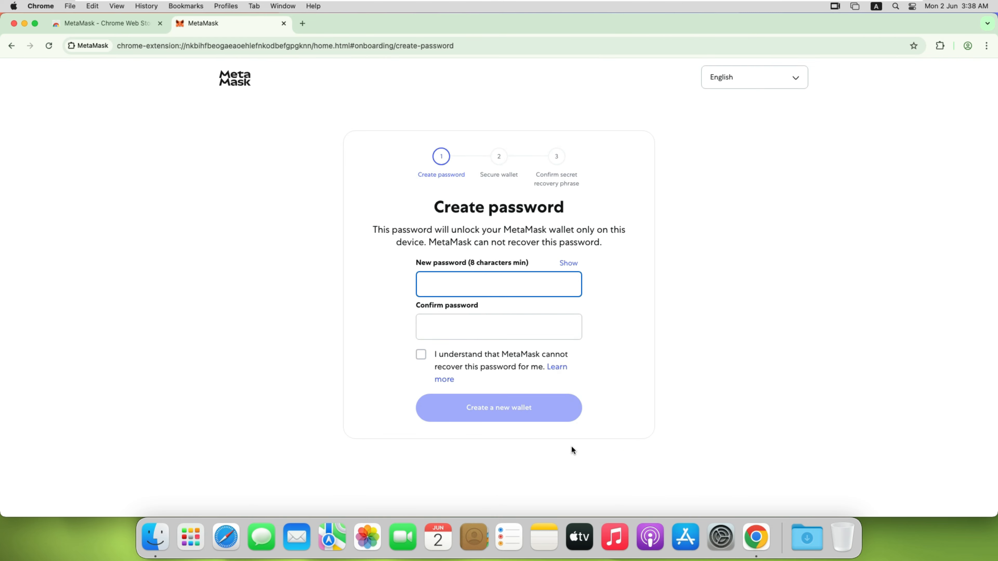
Step: Enter and confirm the new wallet password, acknowledge it cannot be recovered, and create the wallet
text(•••••)
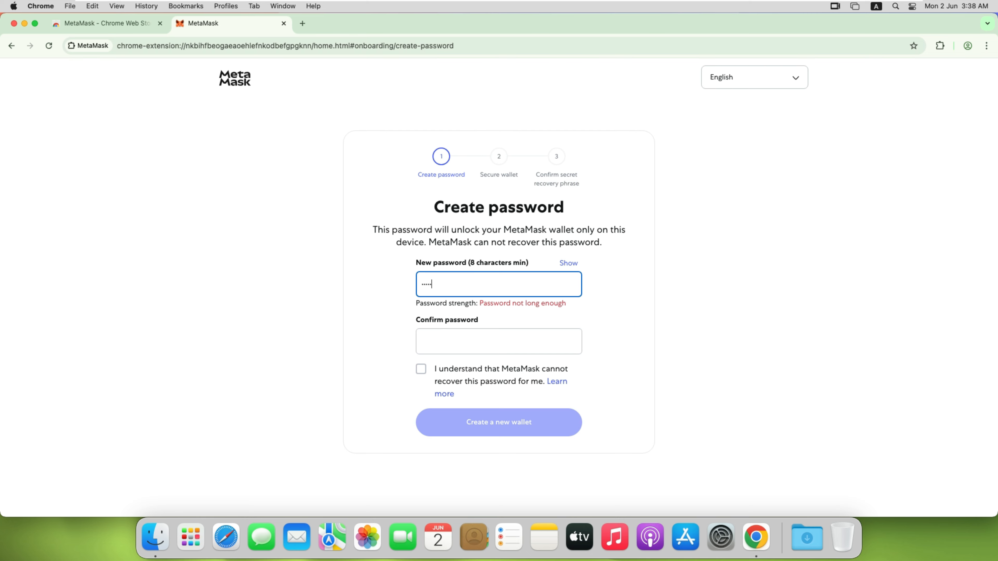
text(•••)
key(Tab)
text(•)
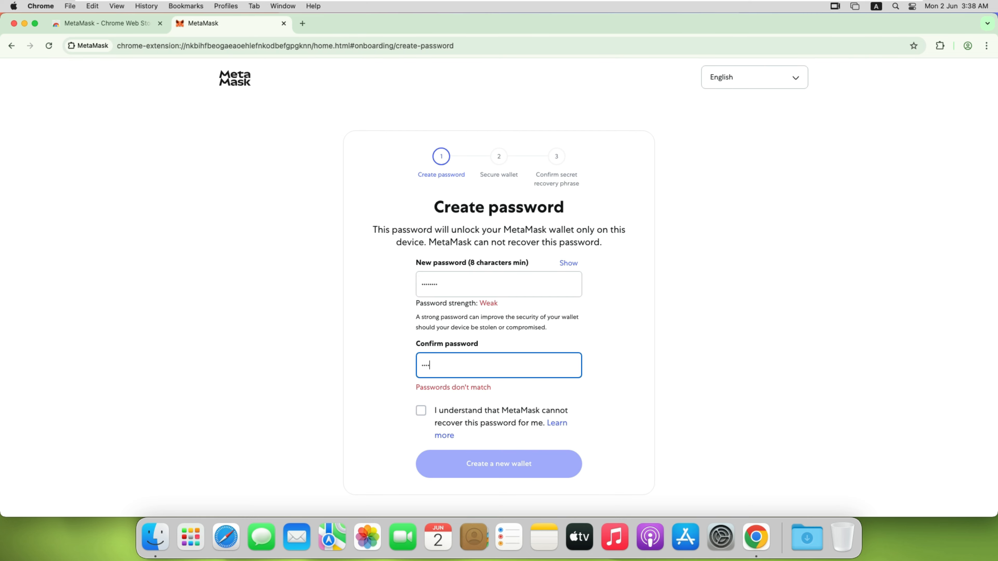
text(•••••••)
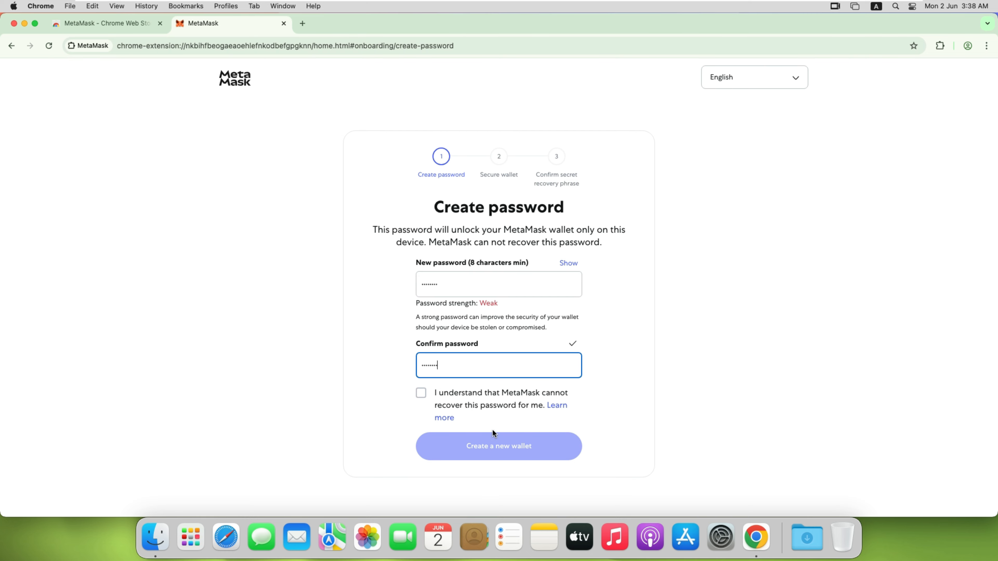
click(421, 393)
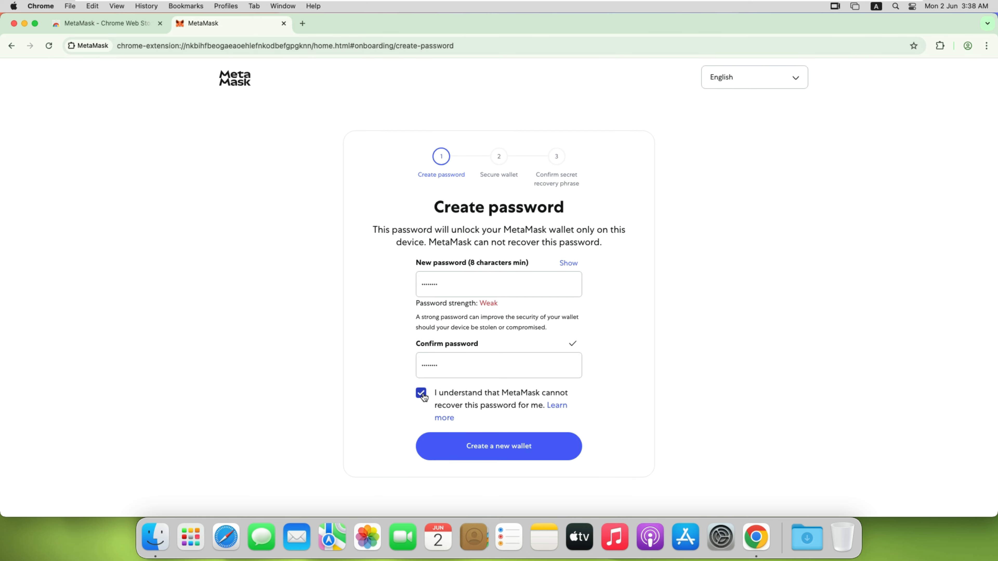
click(501, 450)
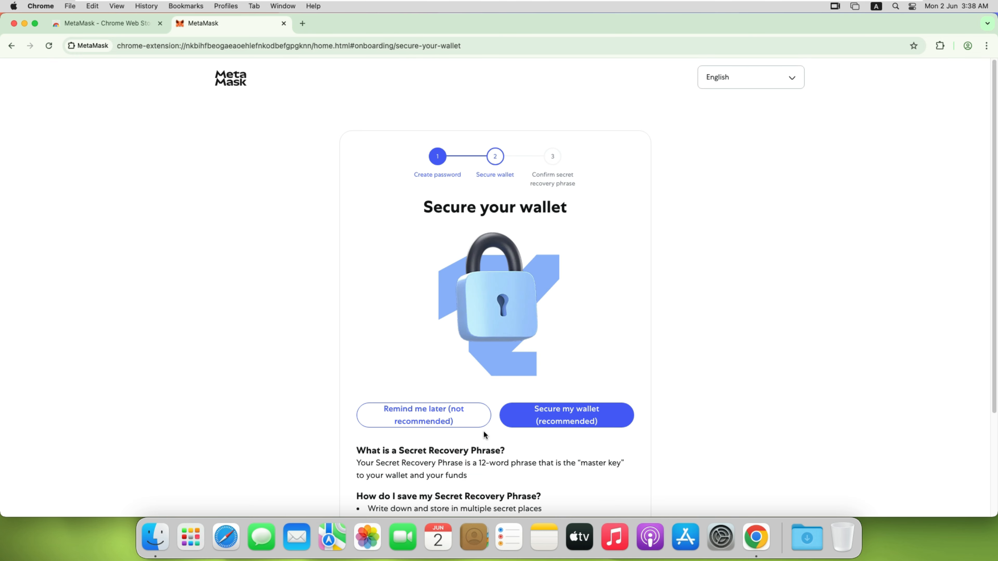
Step: Choose to secure the wallet and reveal the Secret Recovery Phrase
scroll(484, 431, down, 5)
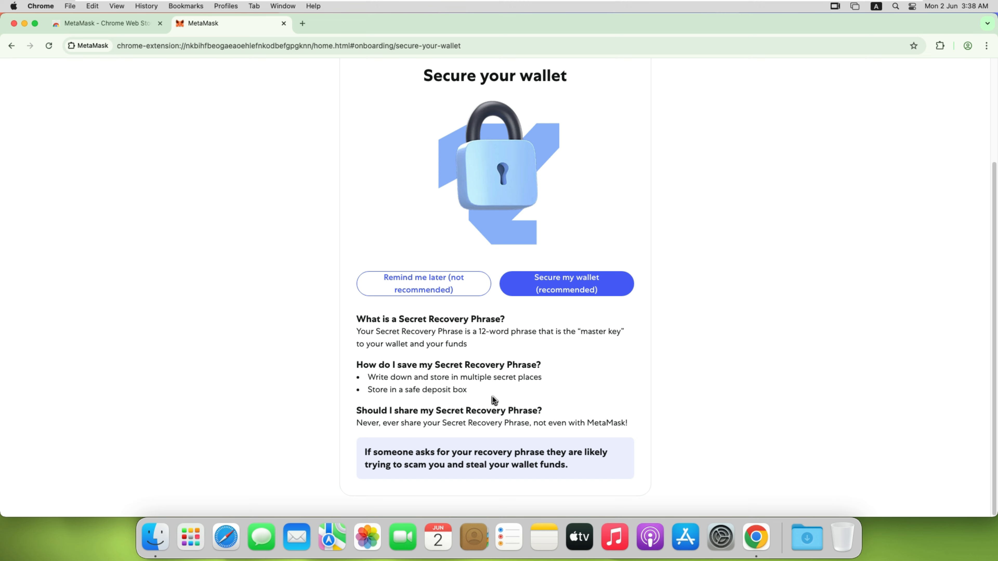
click(558, 281)
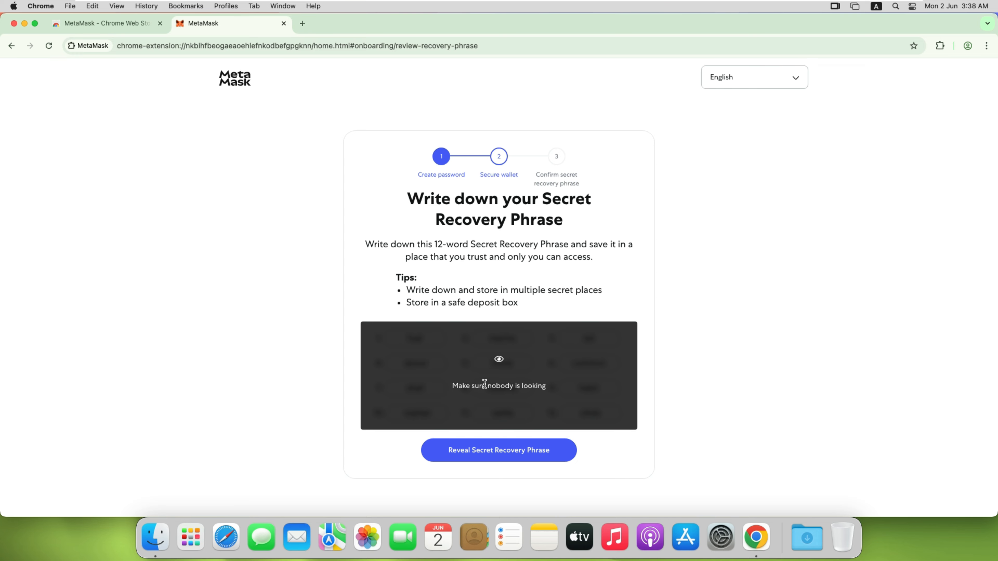
click(501, 451)
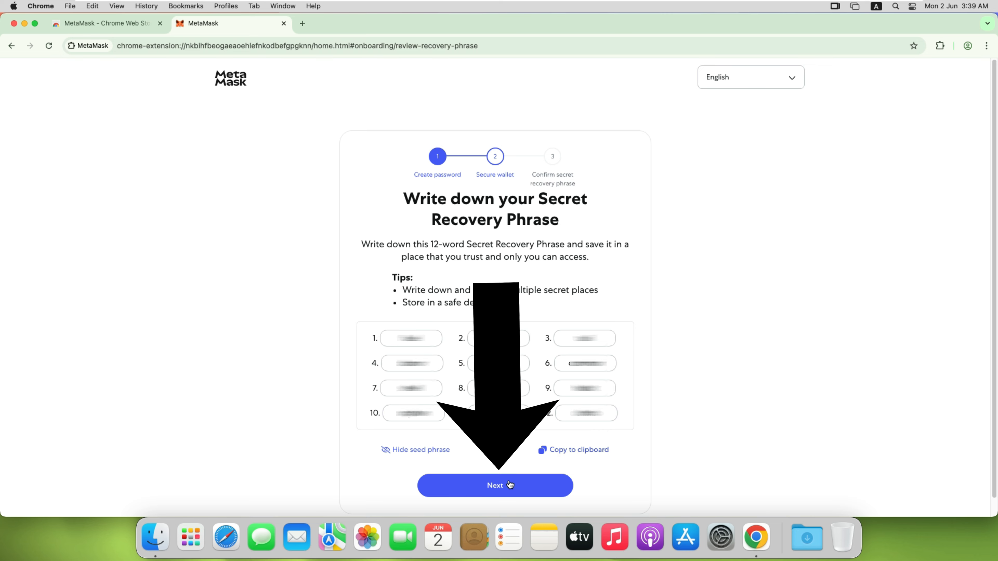
Step: Continue and fill in the missing recovery phrase words 3, 4 and 8, then confirm the phrase
click(508, 487)
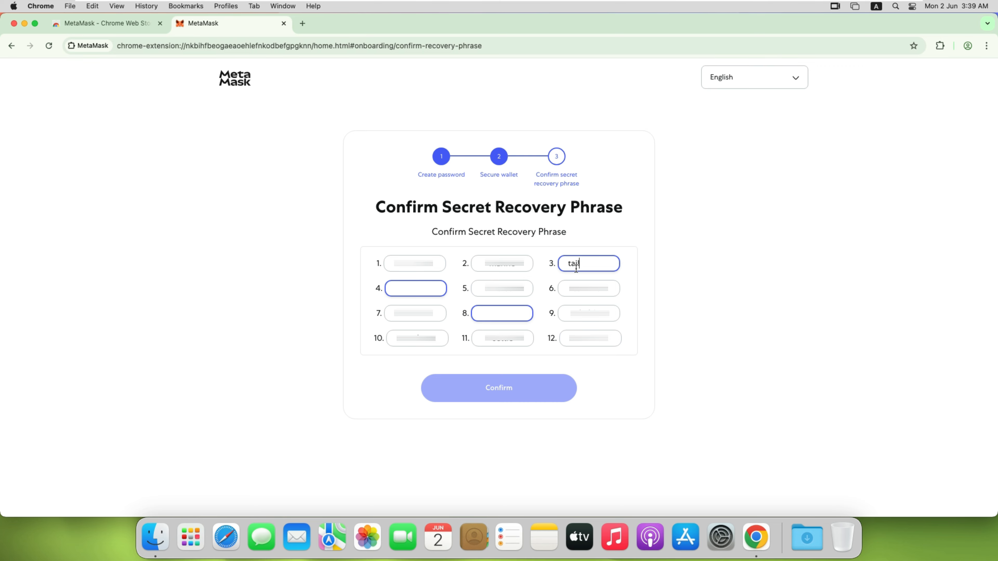
click(415, 288)
click(505, 319)
text(weather)
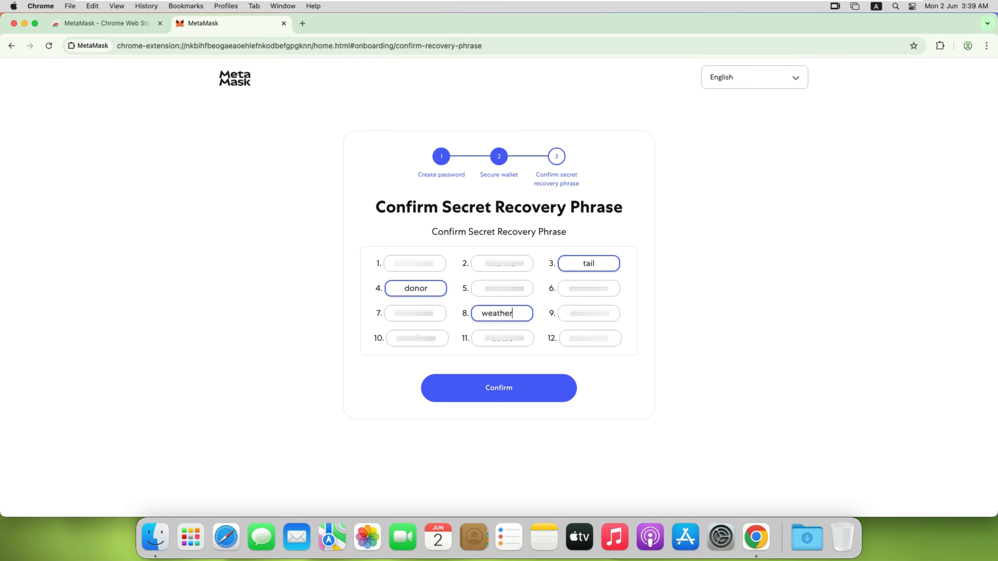
click(499, 389)
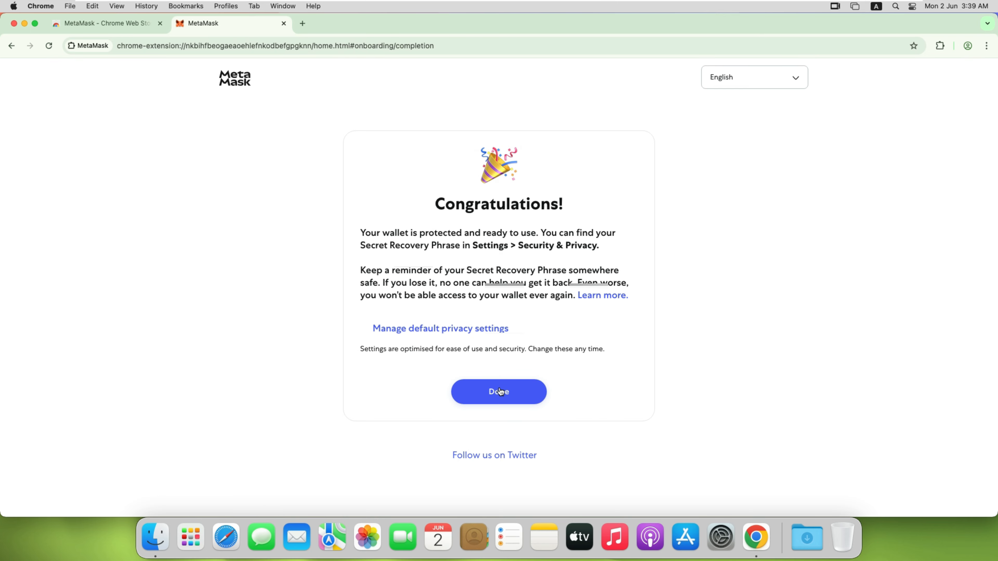
Step: Finish the onboarding screens about pinning the MetaMask extension
click(499, 393)
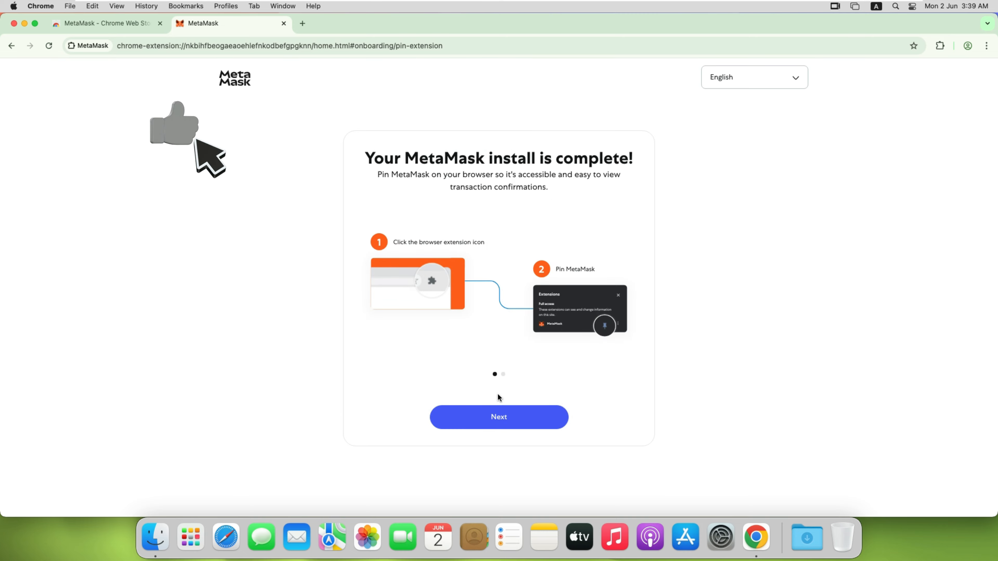
click(501, 417)
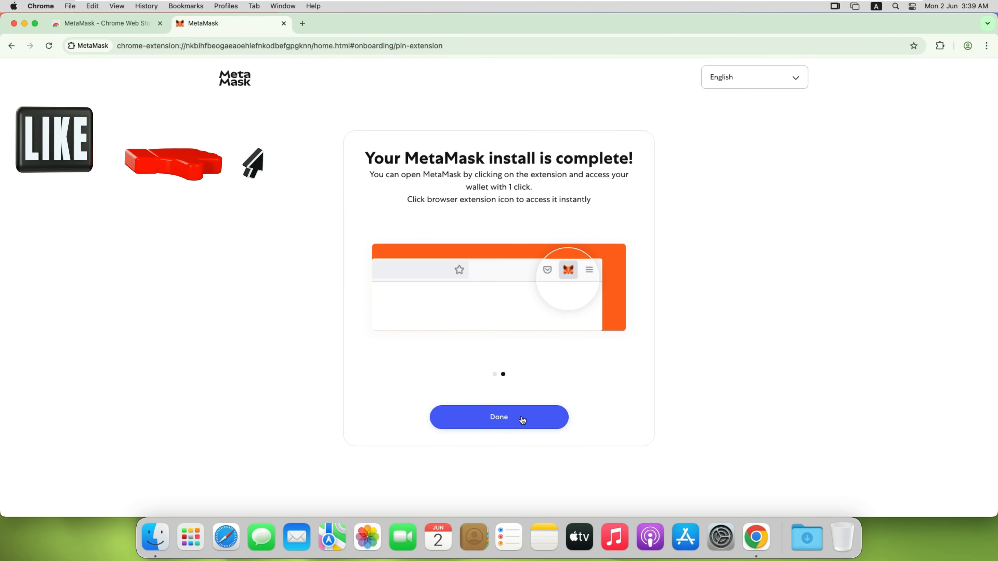
click(506, 418)
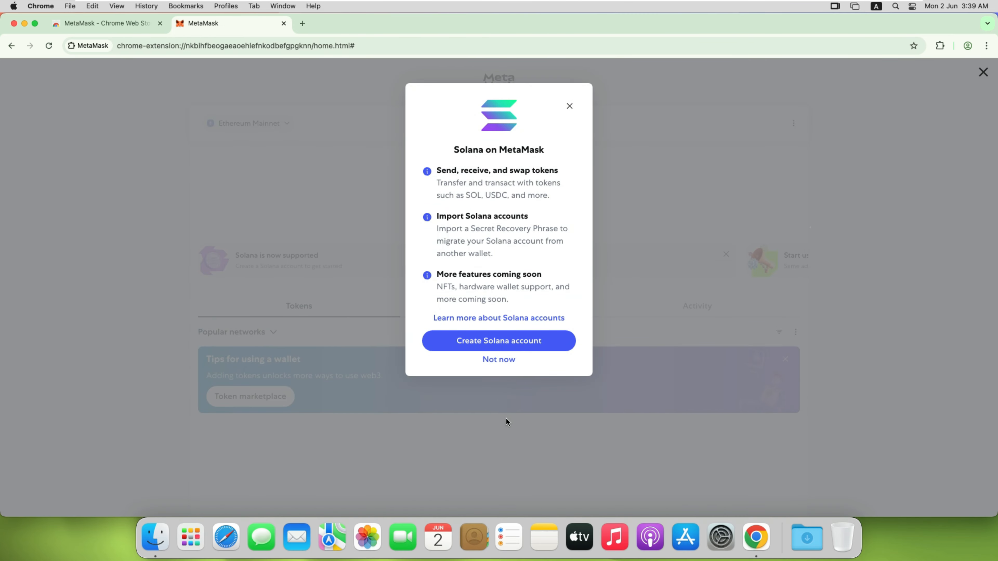
Step: Decline the Solana account offer and dismiss the wallet tips card
click(499, 360)
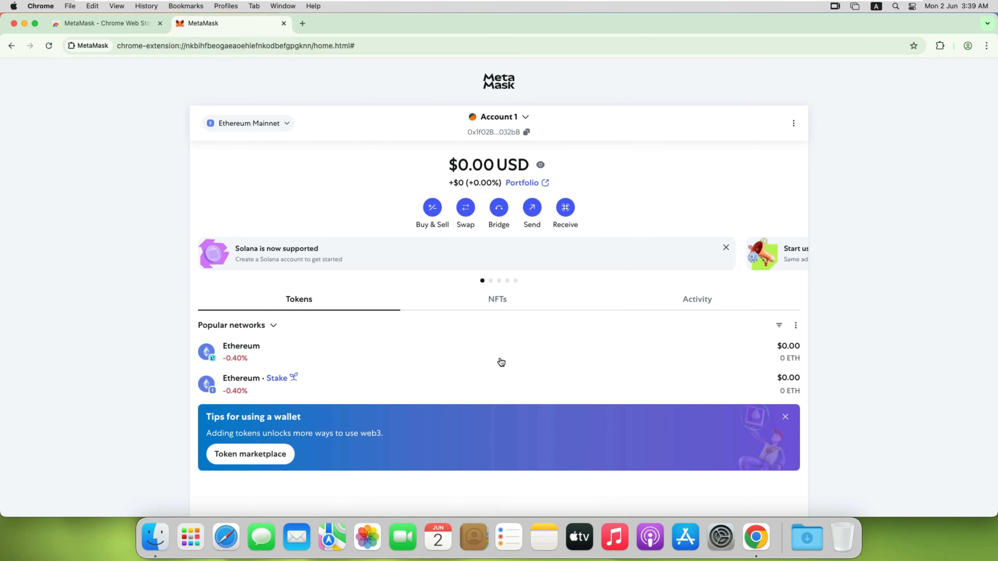
click(784, 417)
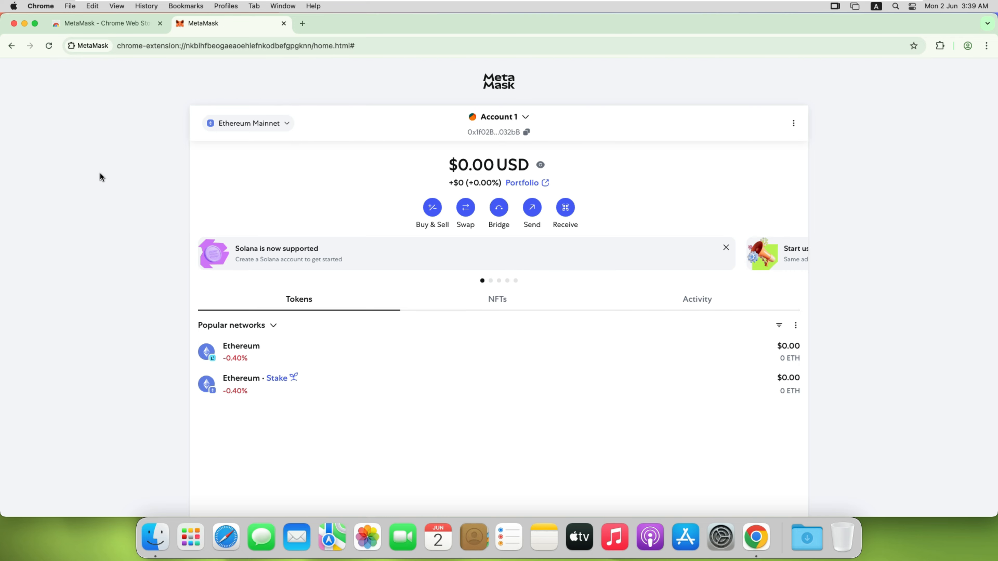
Step: Open the network selection list and close it again
click(269, 125)
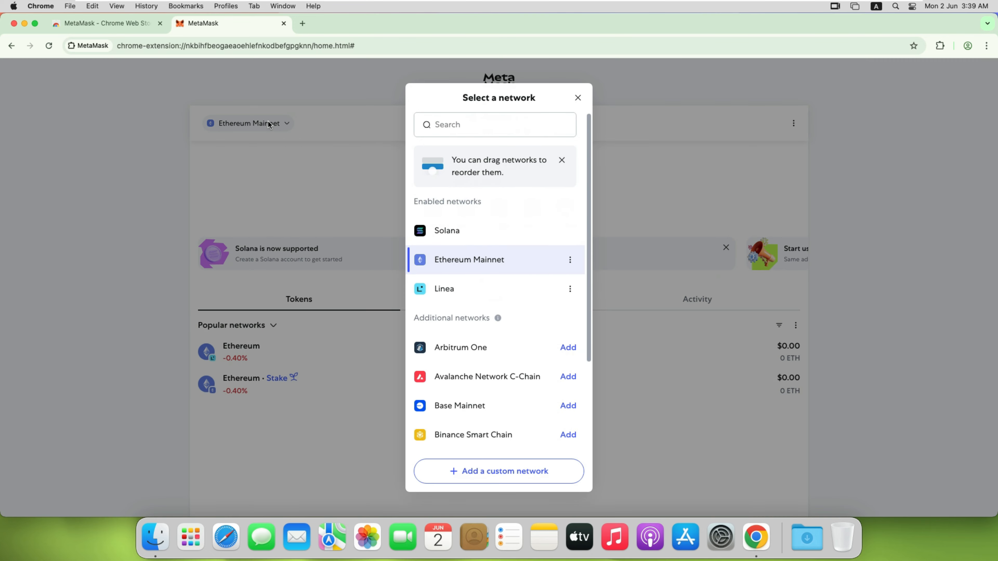
click(156, 263)
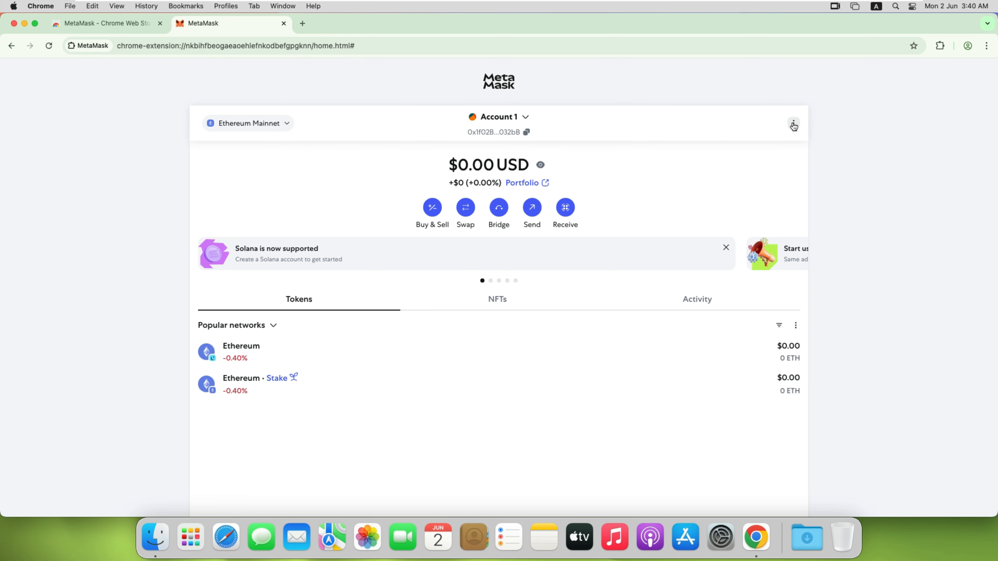
Step: Open the wallet settings, browse the Advanced section, and switch to Security & privacy
click(794, 123)
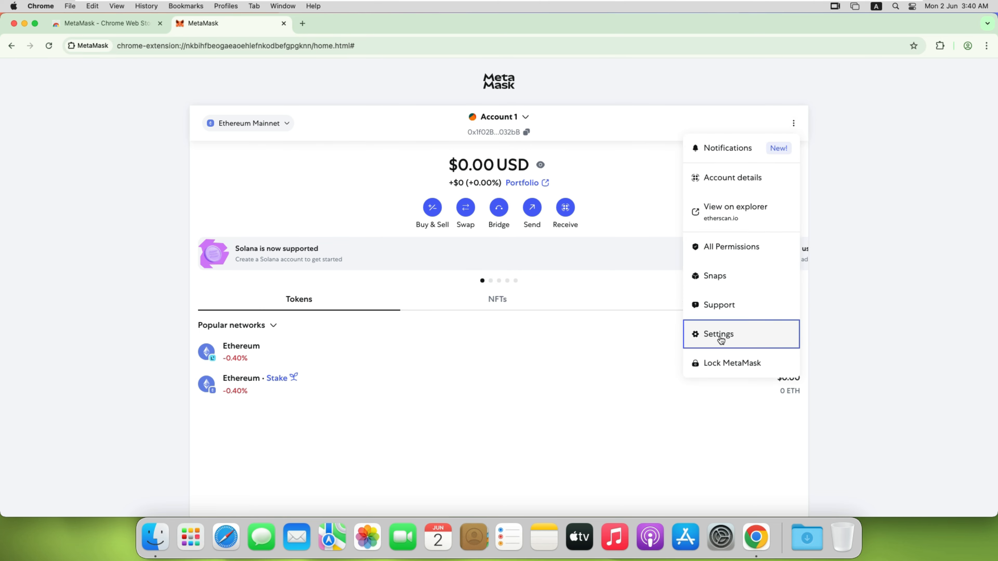
click(721, 338)
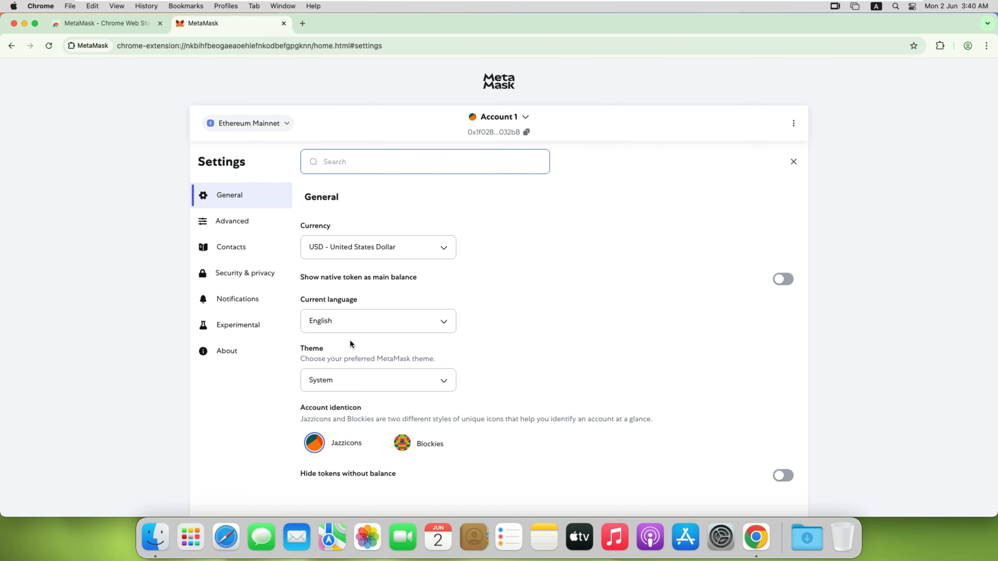
click(235, 223)
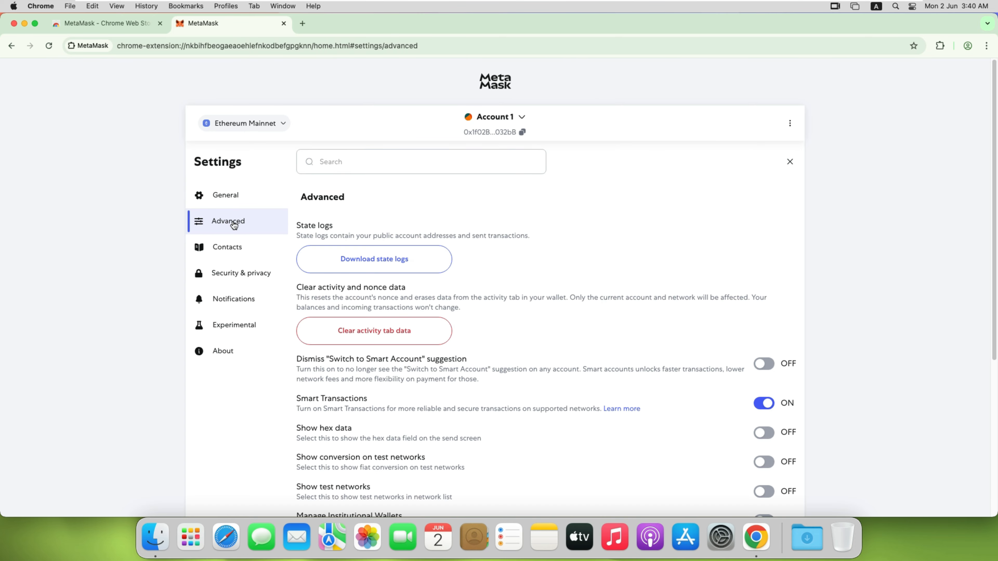
scroll(376, 256, down, 6)
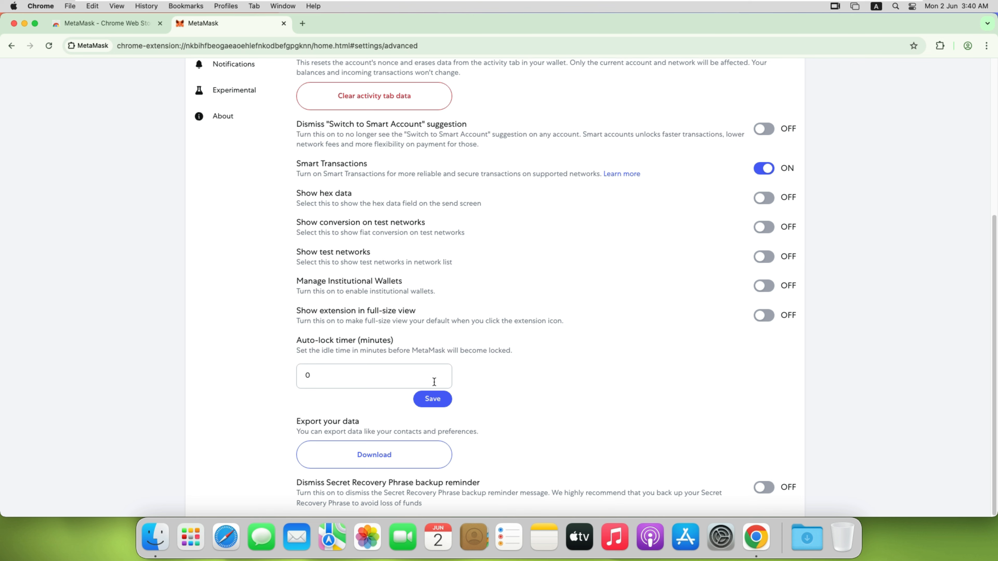
scroll(566, 343, up, 6)
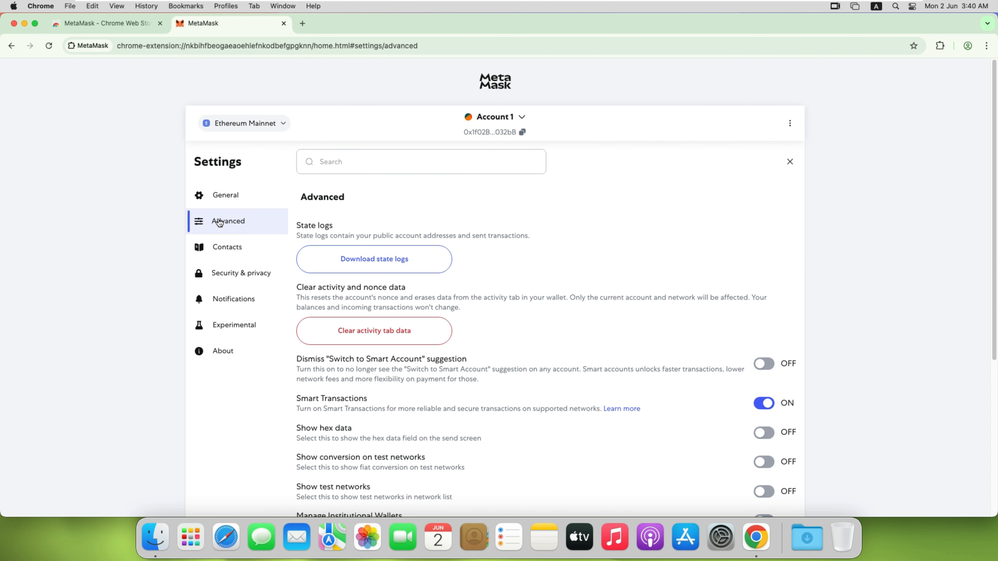
click(232, 276)
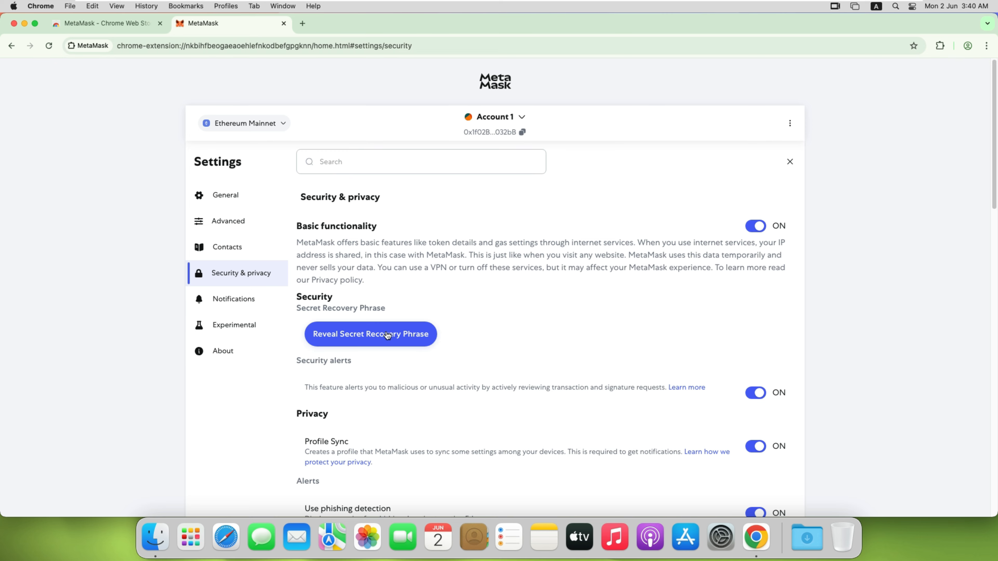
Step: Scroll through the Security & privacy settings to review the privacy, token autodetection and metrics options
scroll(469, 329, down, 1)
scroll(468, 329, down, 20)
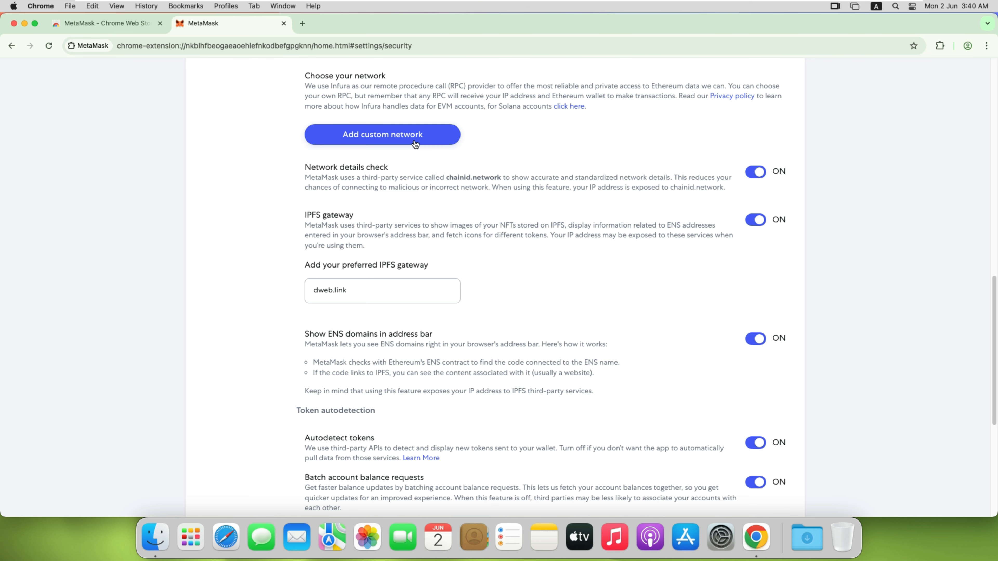
scroll(509, 275, down, 7)
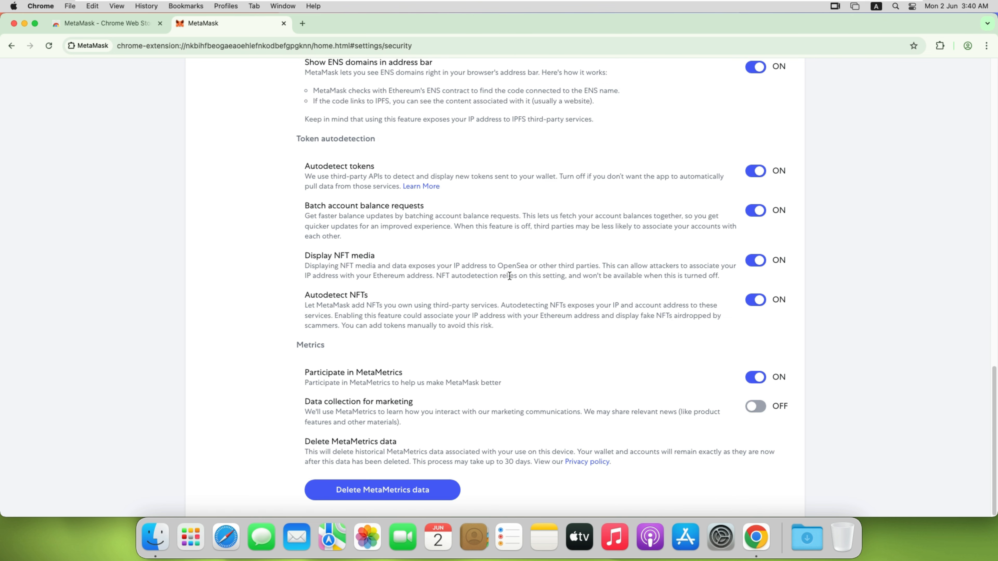
scroll(510, 275, up, 15)
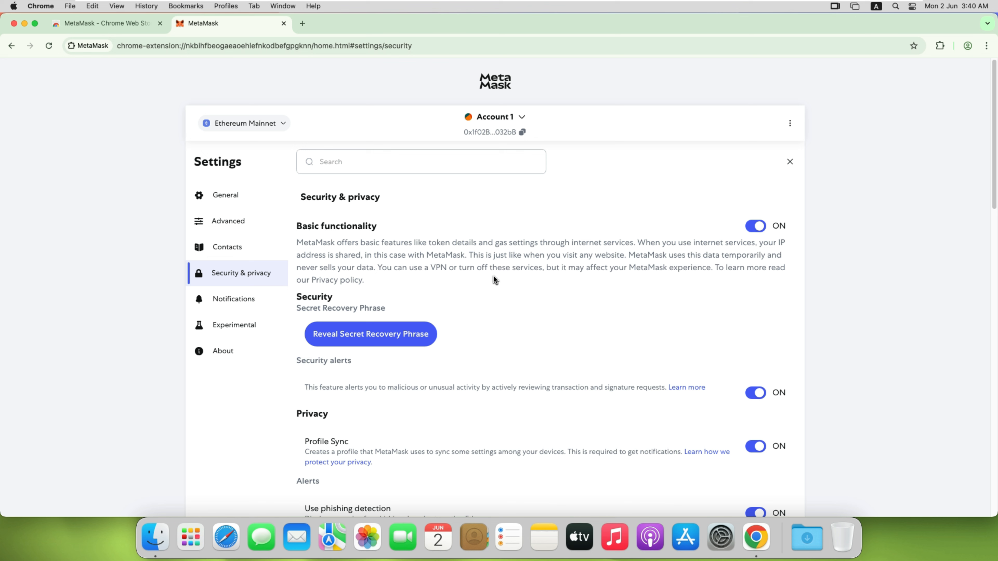
Step: Open a new browser tab and close the MetaMask settings tab
click(302, 24)
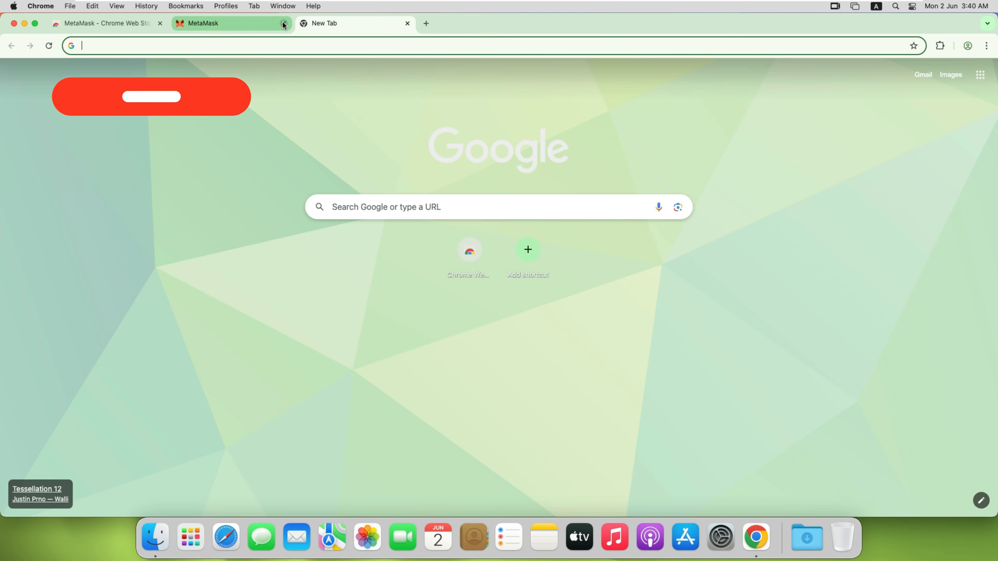
click(284, 23)
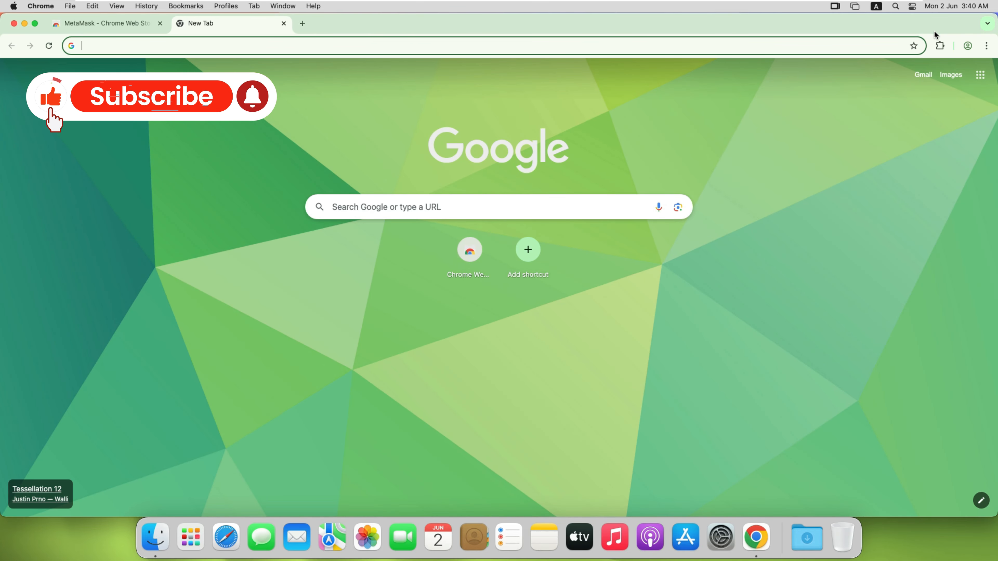
Step: Pin the MetaMask extension to the browser toolbar from the extensions menu
click(939, 46)
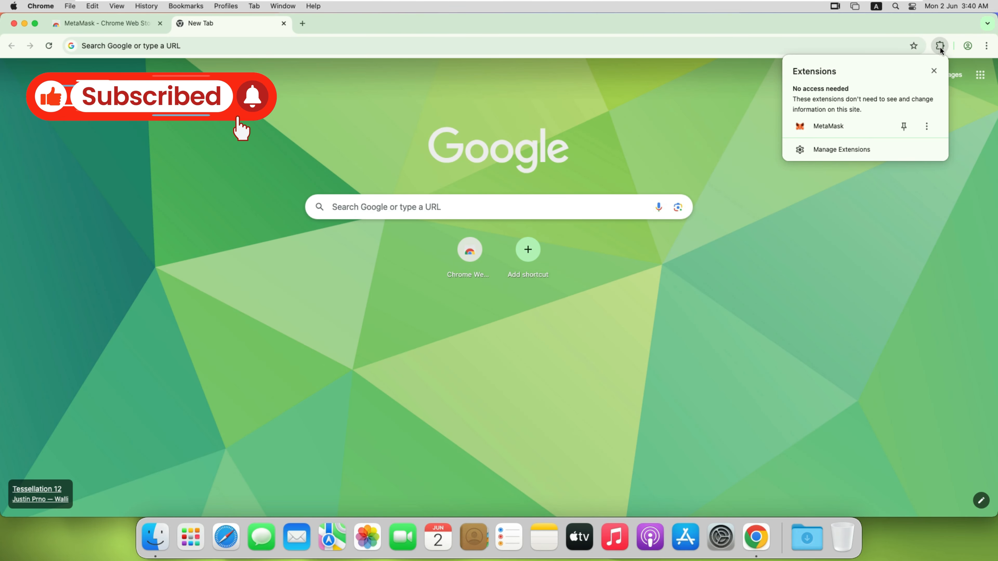
click(903, 131)
Step: Open the MetaMask wallet popup from the toolbar, then close the browser window
click(921, 46)
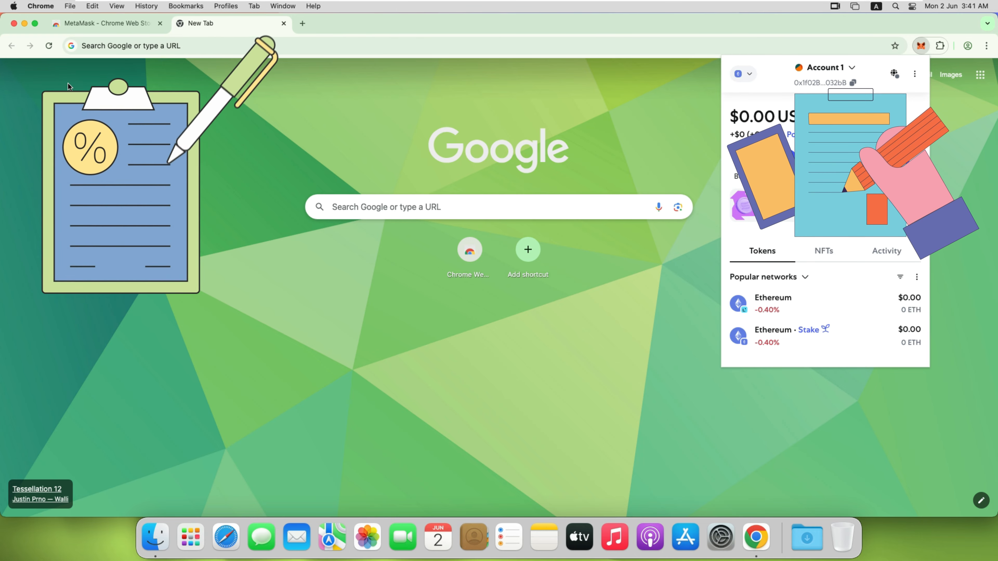
click(14, 24)
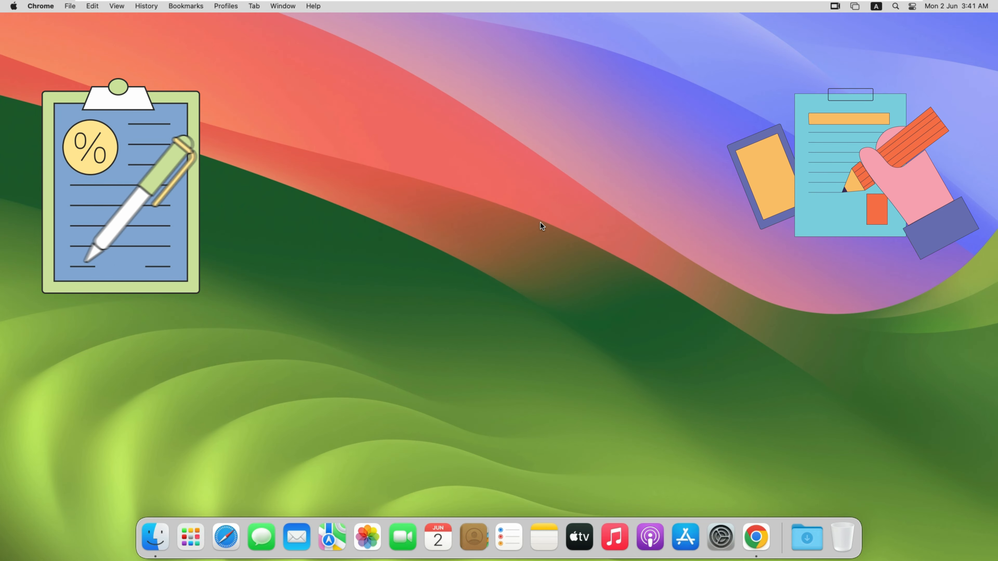